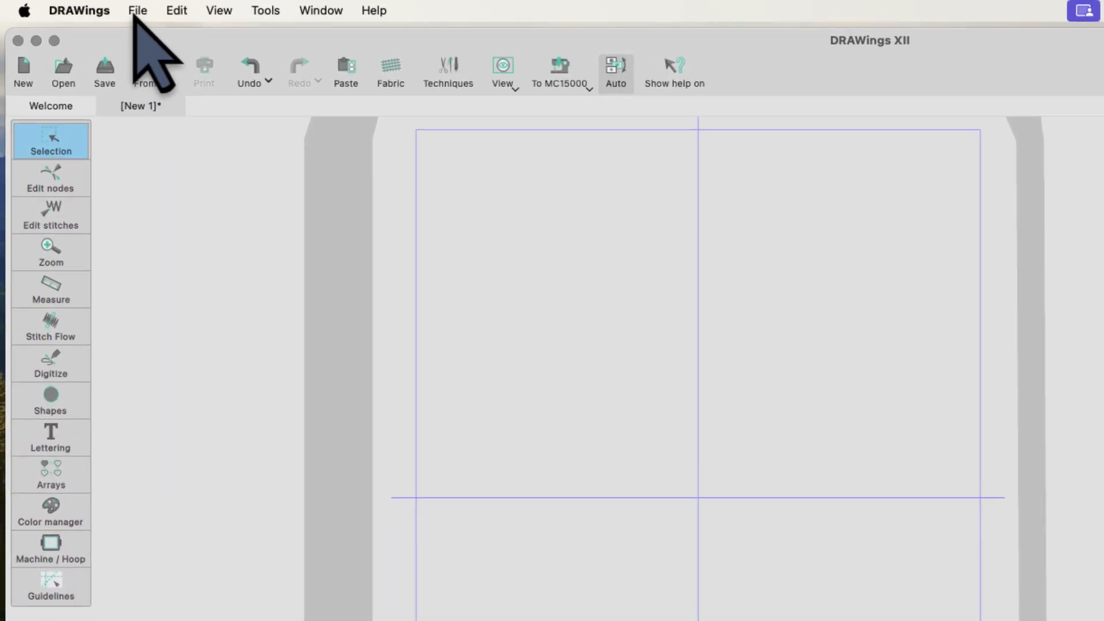
Step: Open the File menu while the blank [New 1] design is showing
click(135, 10)
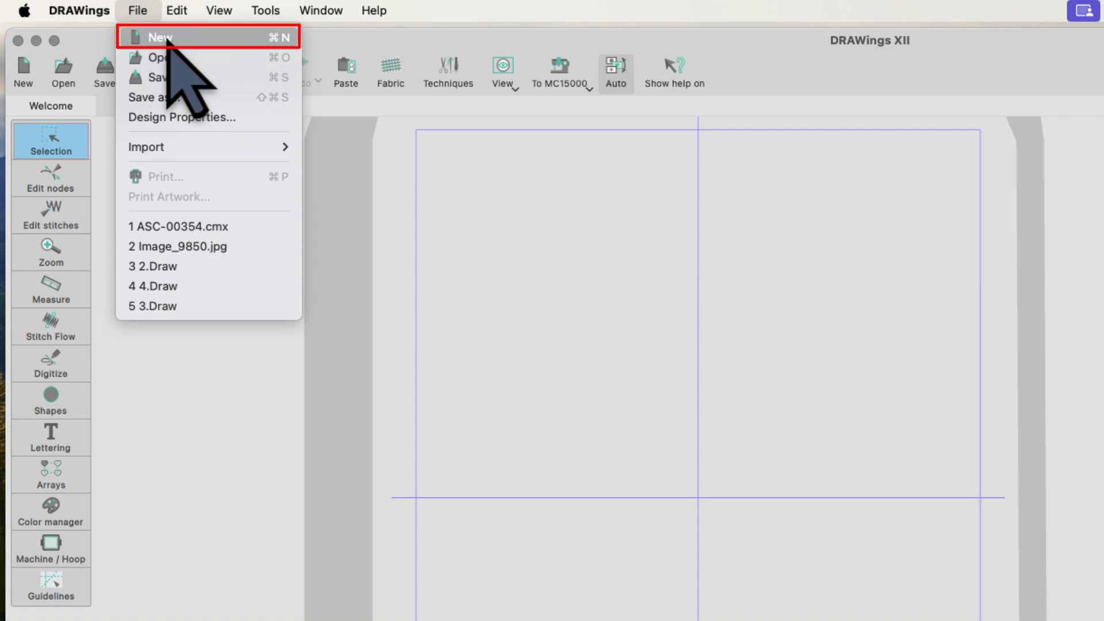
Step: Create the blank design [New 6] with Cmd+N, then bring up the Open dialog
key(super+n)
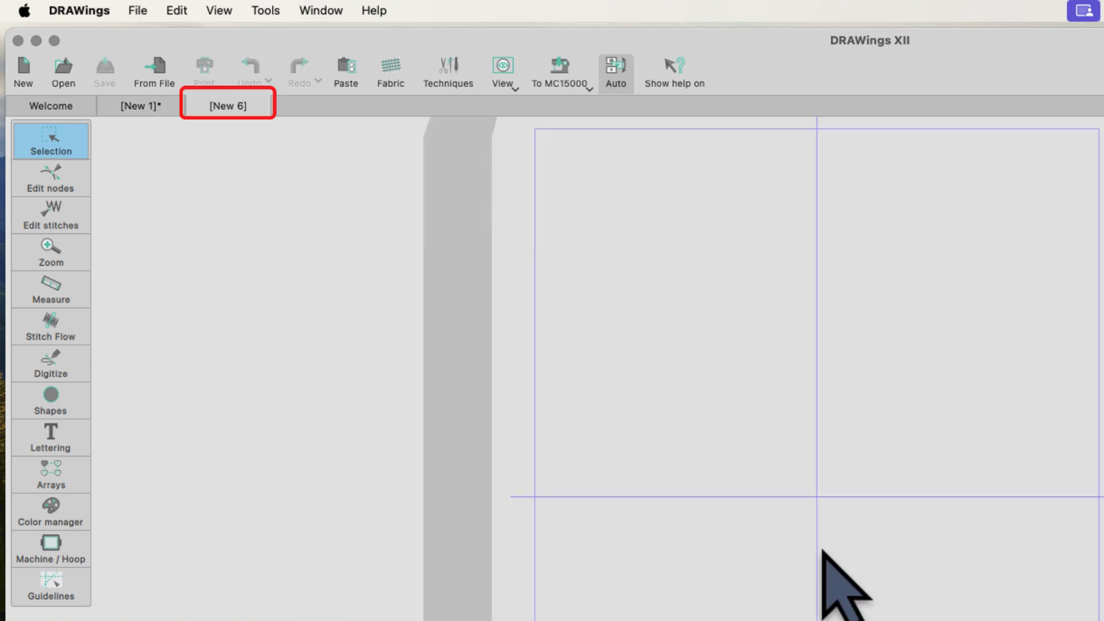
key(super+o)
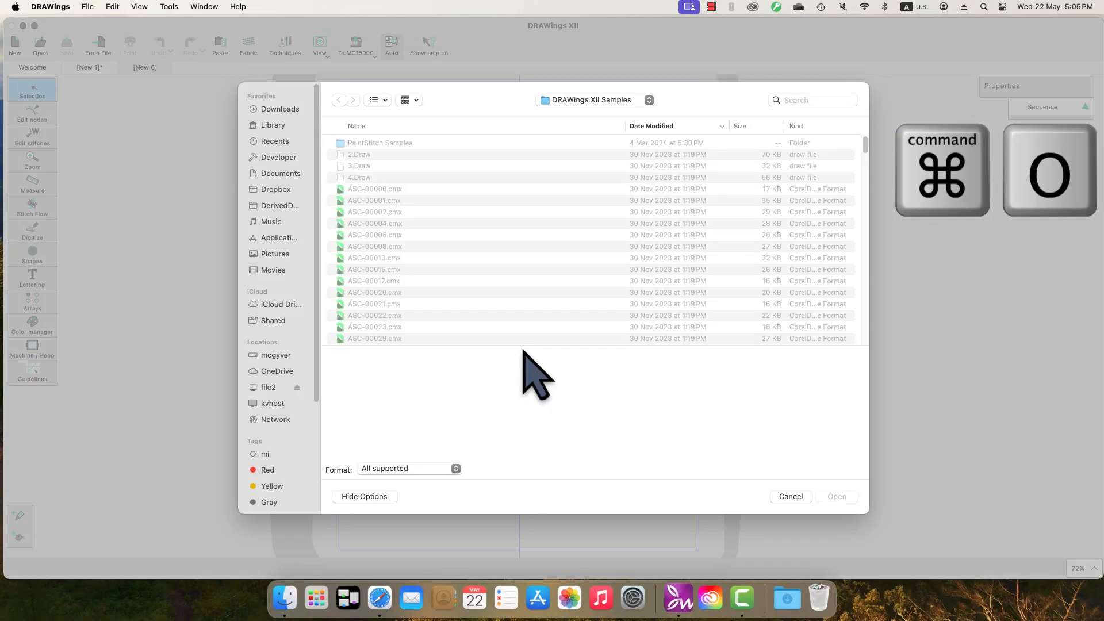
Step: Open the sample design ASC-00008.cmx from the Open dialog
click(375, 224)
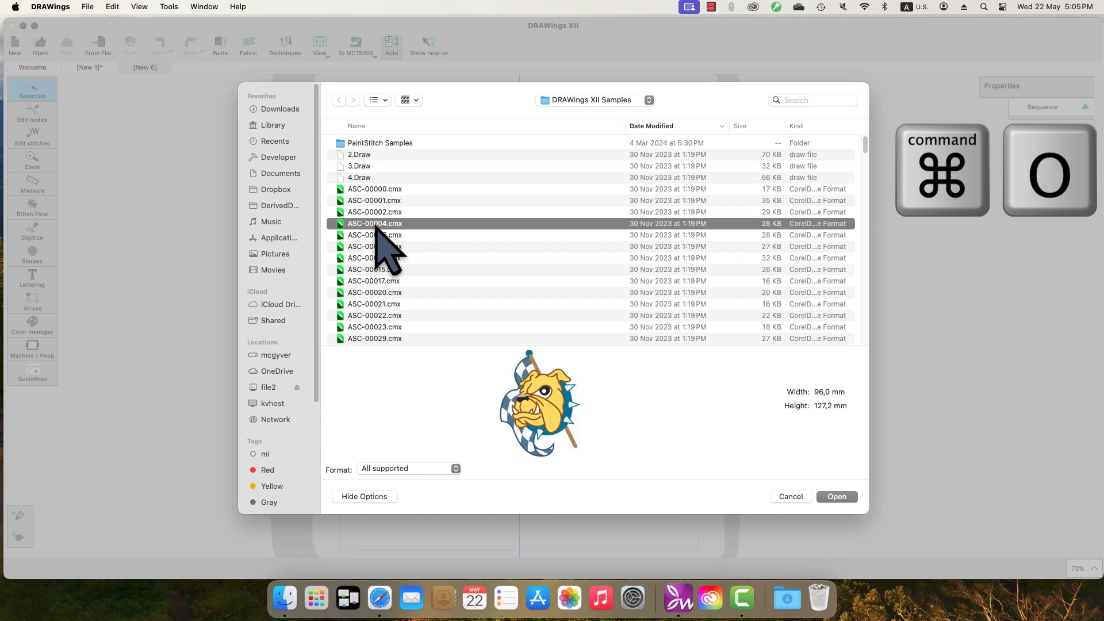
click(374, 246)
click(837, 496)
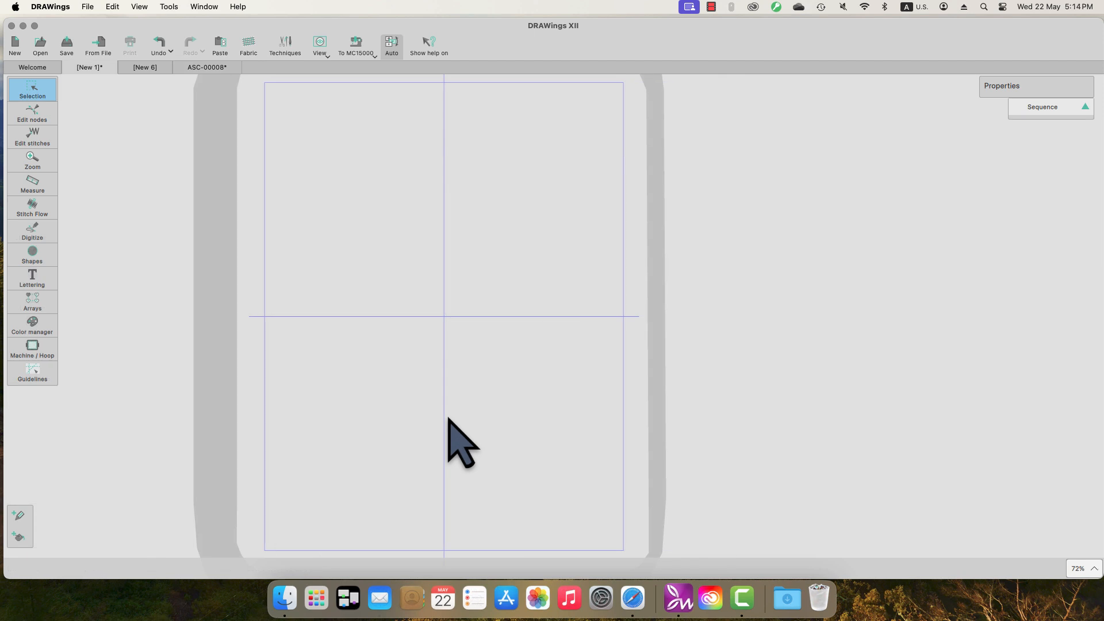
Step: Insert a curly Wingdings ornament as a 17.6 × 30.8 mm satin object above the hoop centre
key(super+F11)
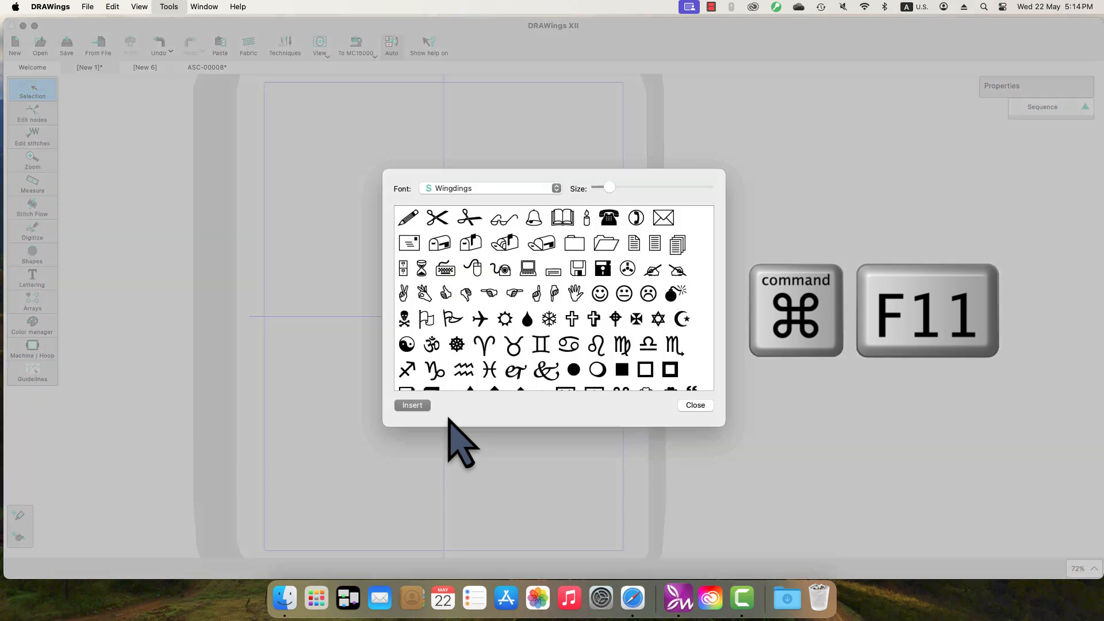
scroll(460, 362, down, 5)
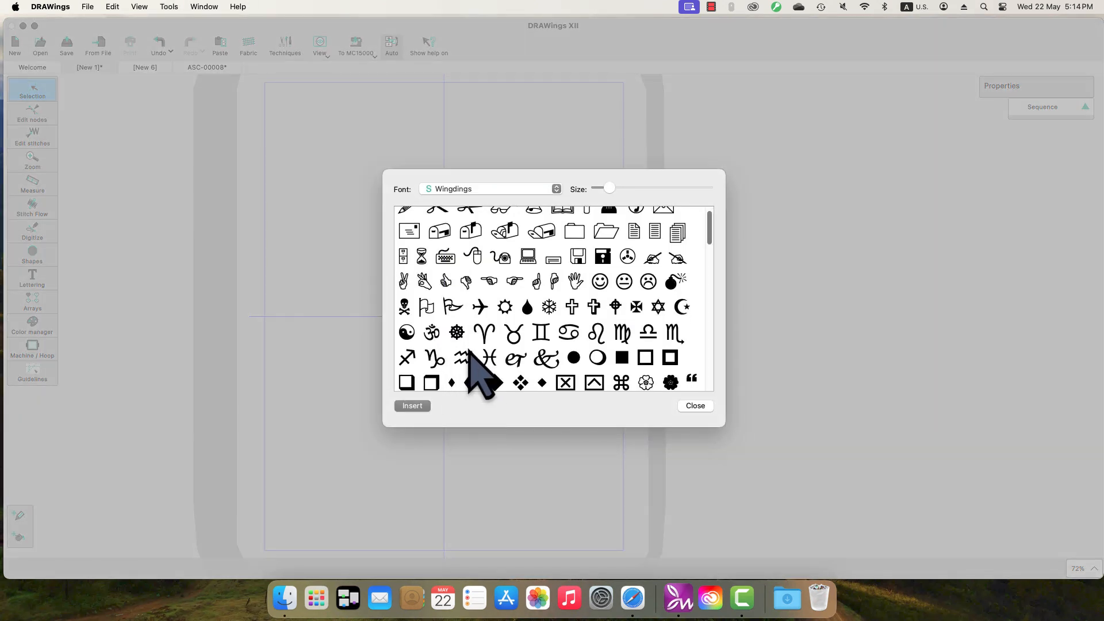
click(435, 315)
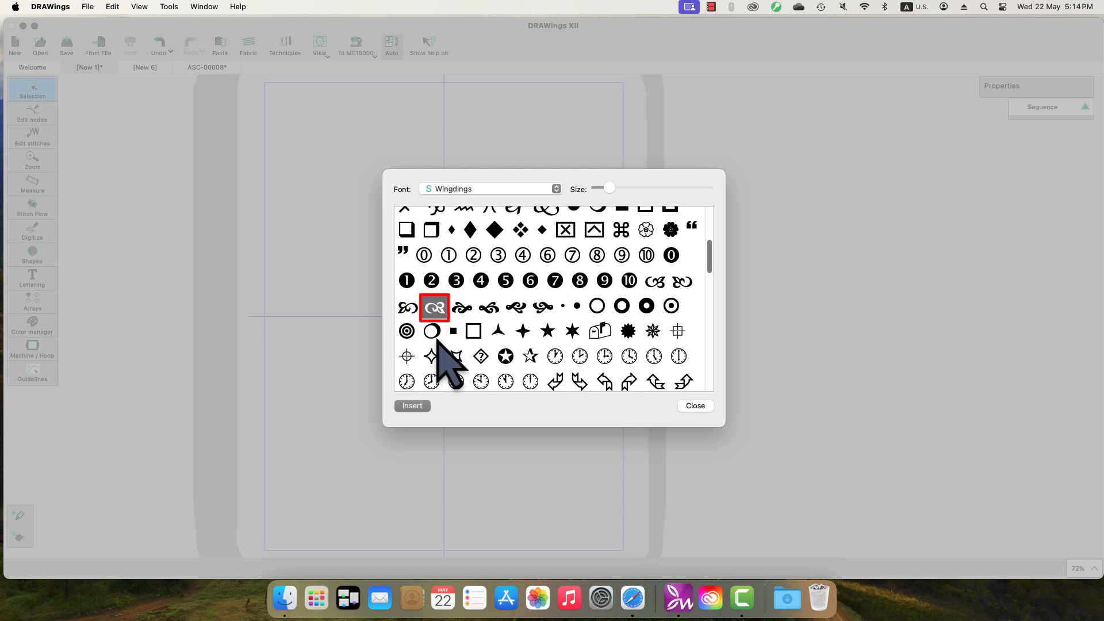
click(413, 406)
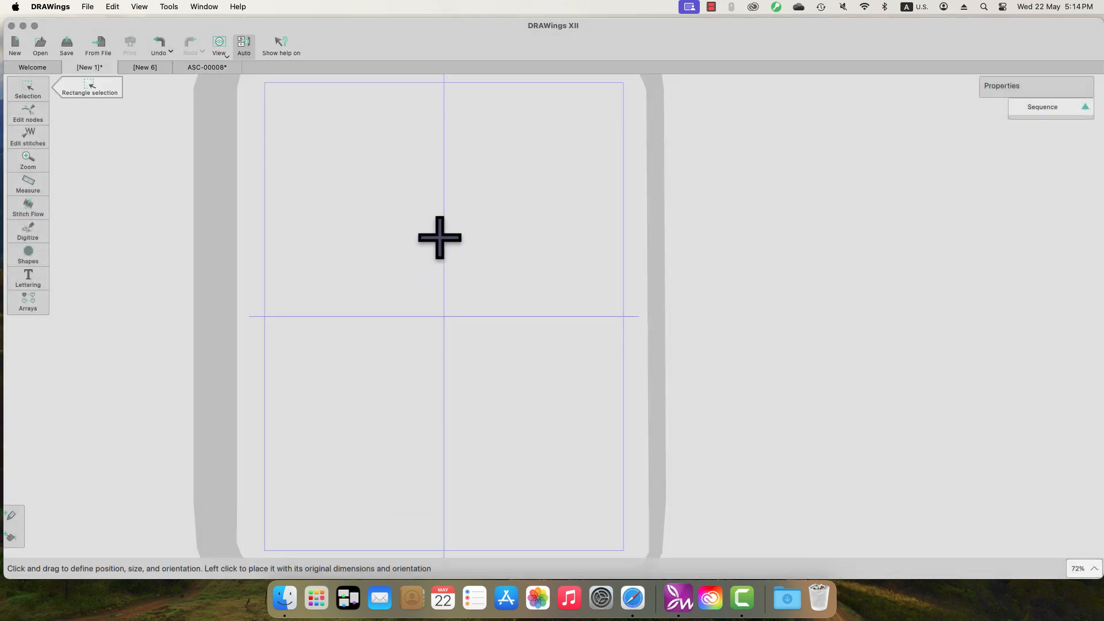
click(439, 247)
drag(435, 221, 438, 298)
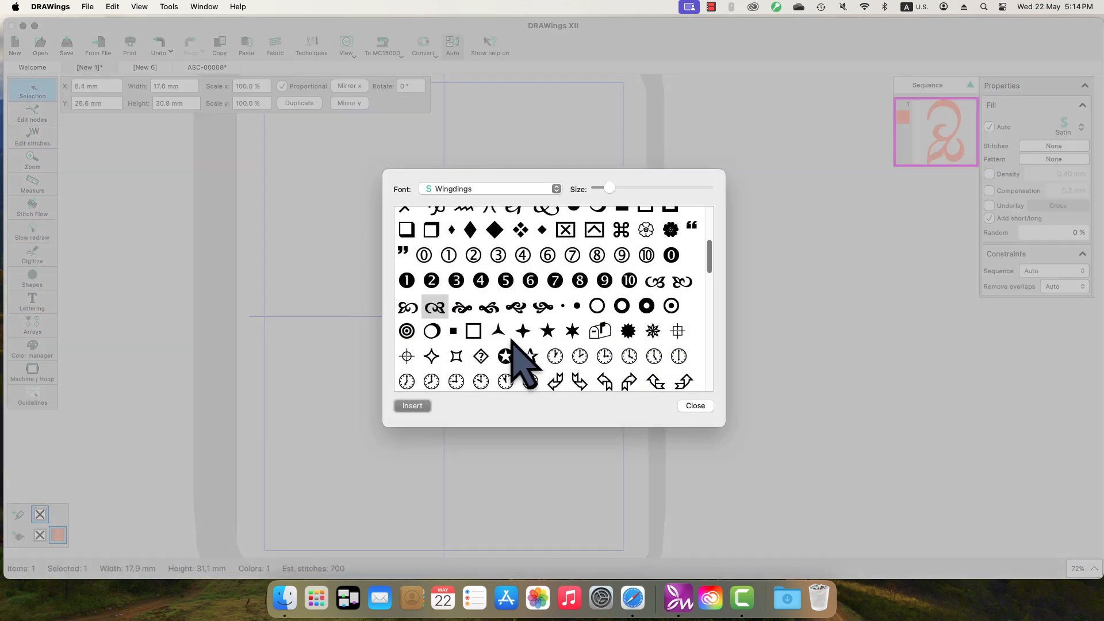
click(694, 406)
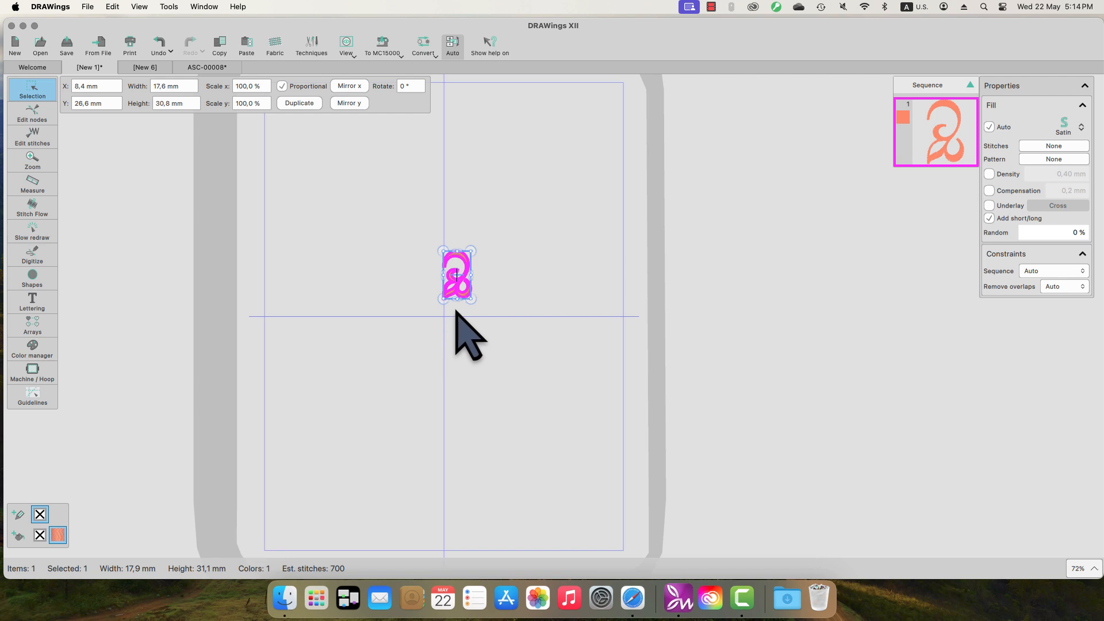
Step: Align the ornament on the vertical centre line and rotate-copy it -45° around the hoop centre
scroll(457, 312, up, 5)
drag(463, 296, 418, 239)
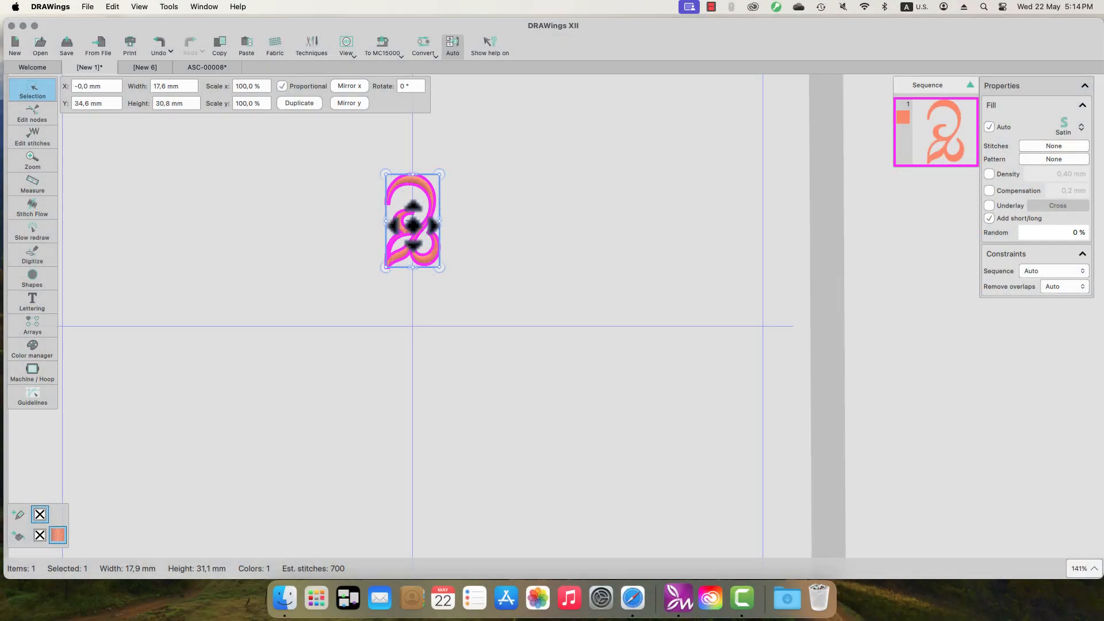
drag(412, 226, 413, 329)
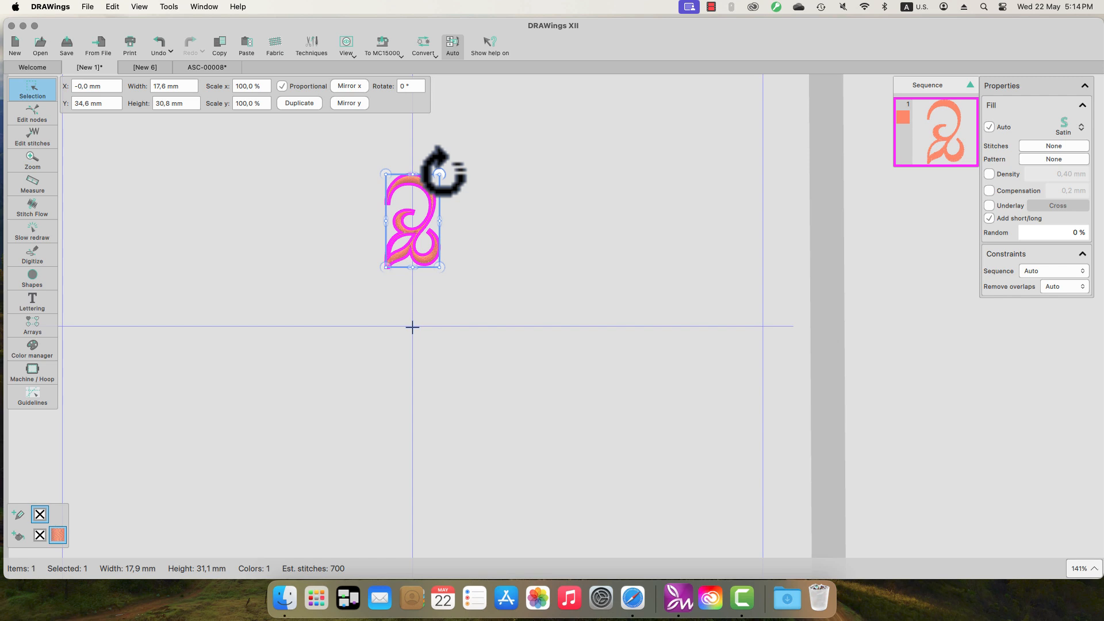
drag(439, 173, 541, 239)
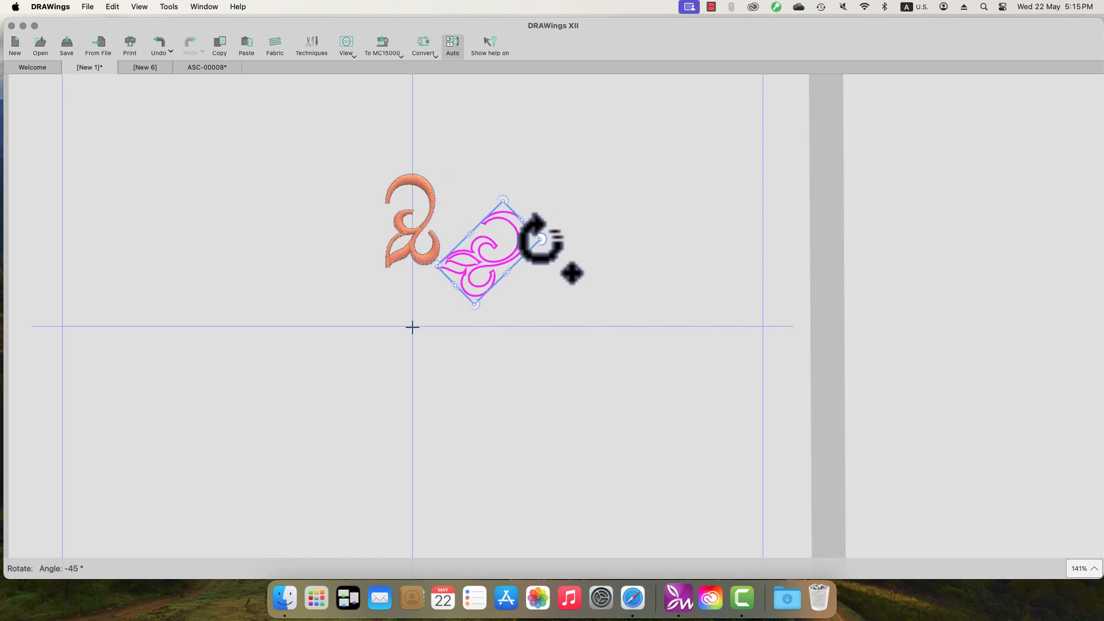
drag(541, 239, 543, 241)
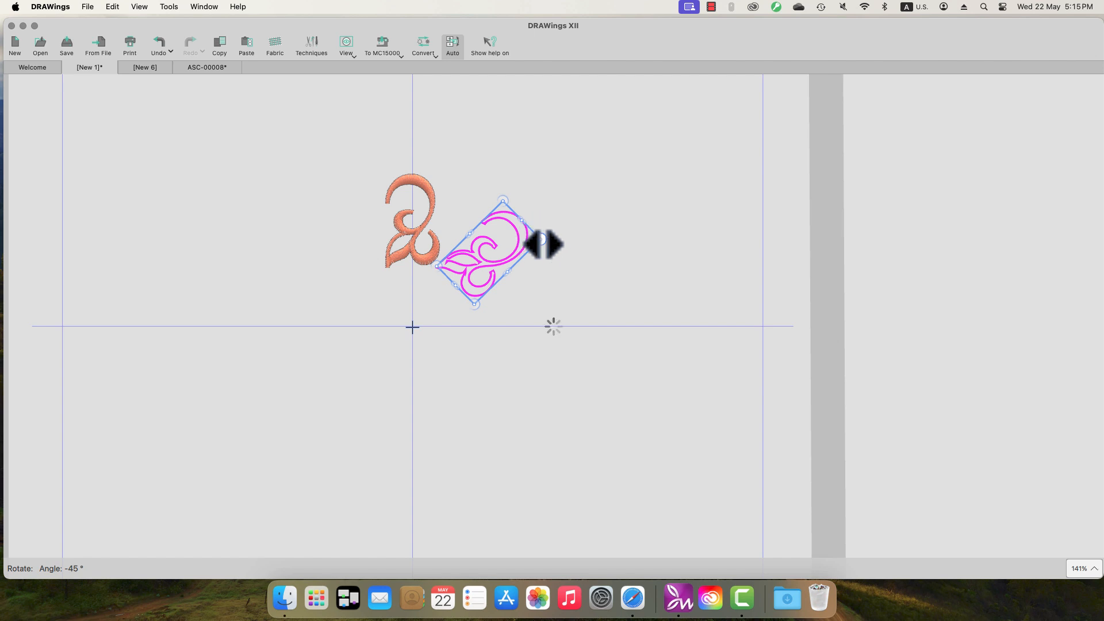
Step: Repeat the rotate-copy with Cmd+R until eight ornaments form a 100 mm ring, then deselect
key(super+r)
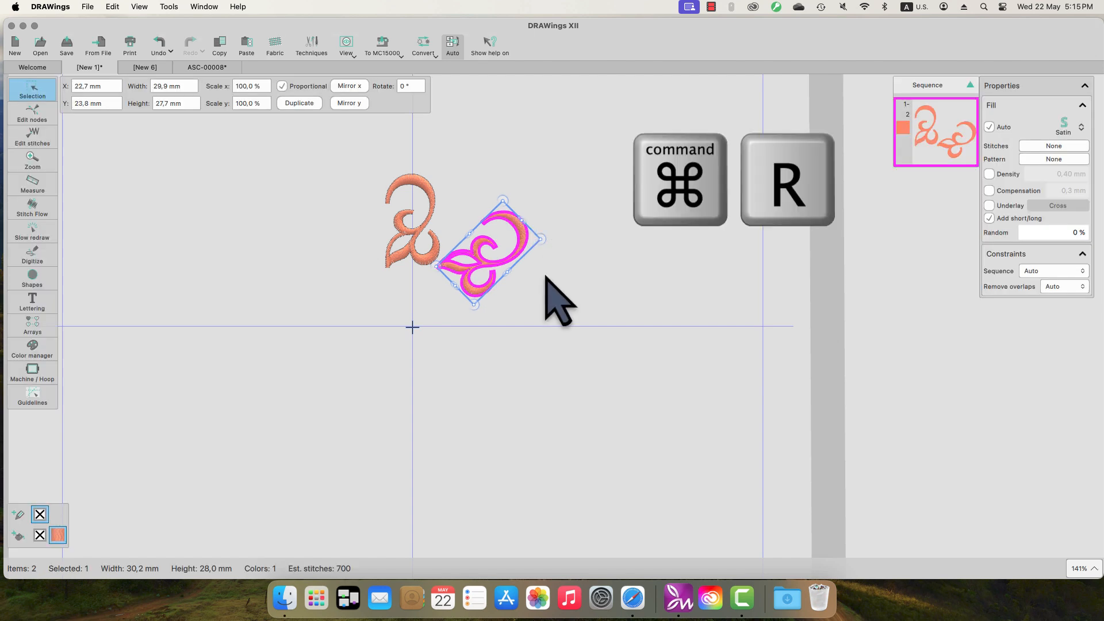
key(super+r)
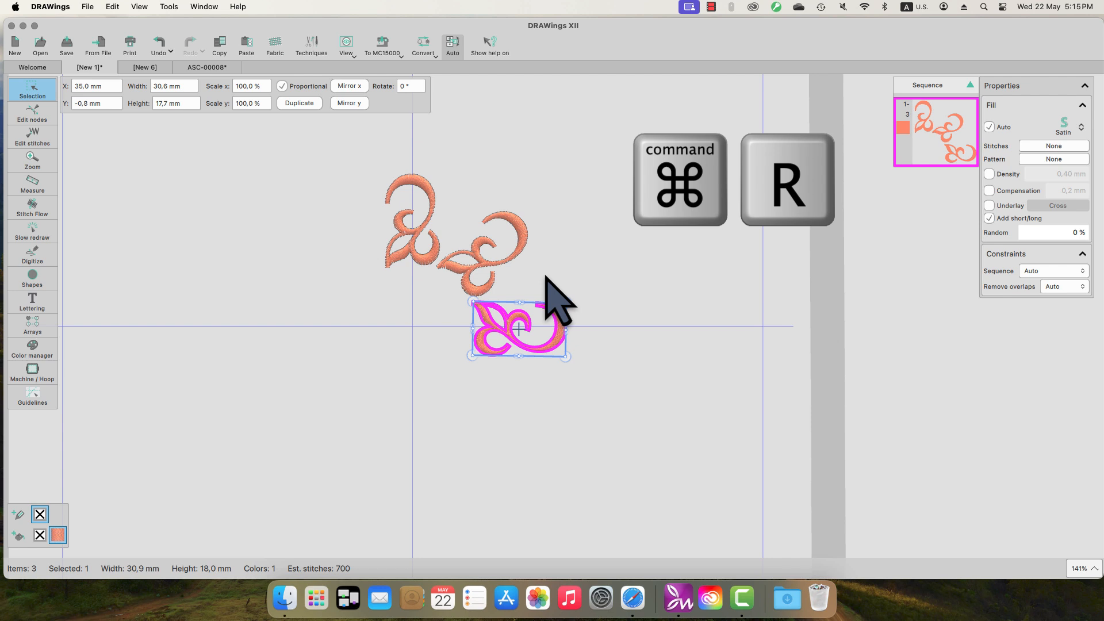
key(super+r)
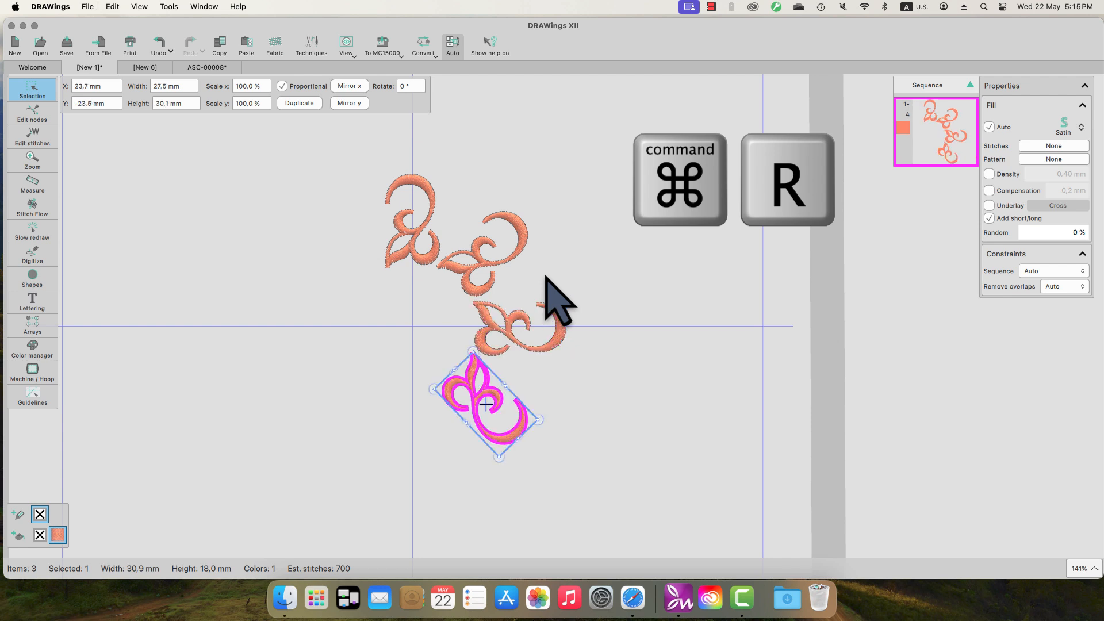
key(super+r)
key(super+r)
key(super+r)
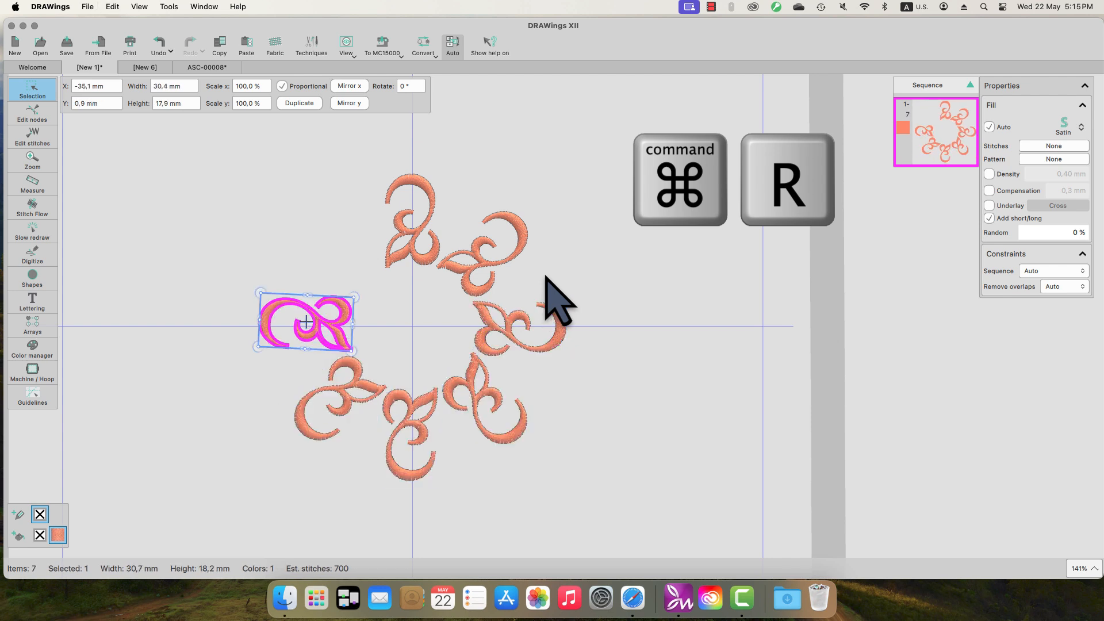
key(super+r)
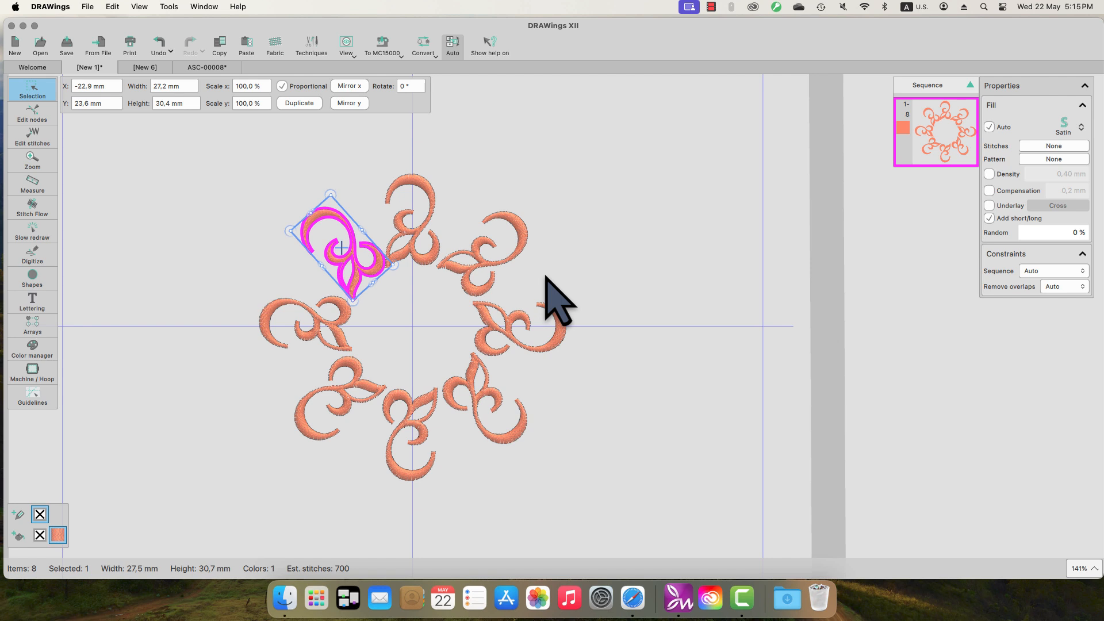
click(549, 253)
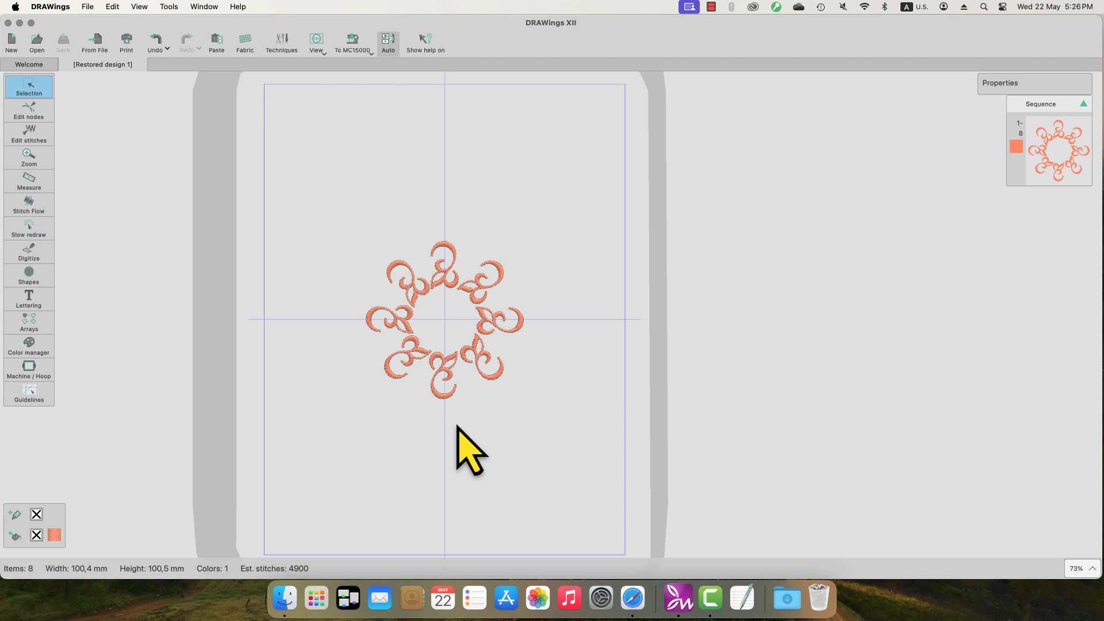
click(87, 7)
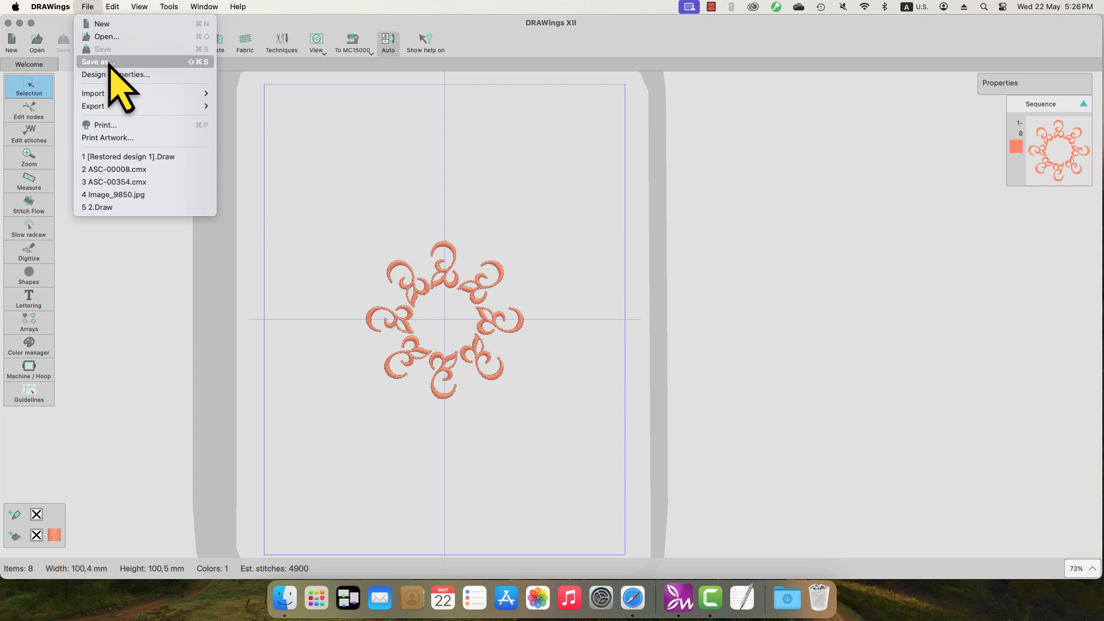
mouse_move(113, 8)
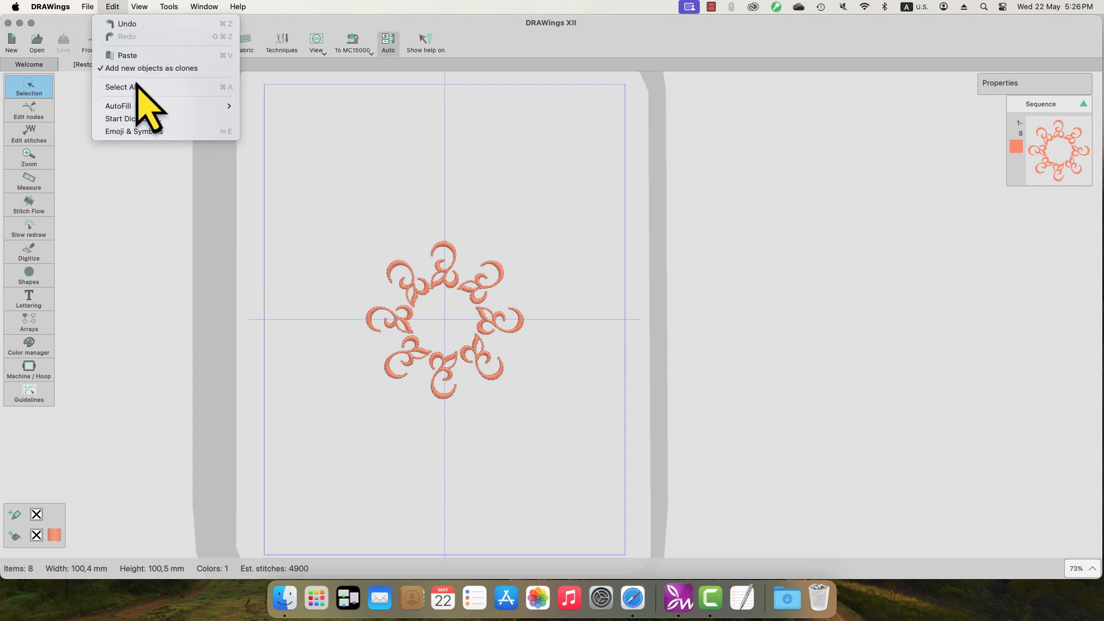
mouse_move(166, 7)
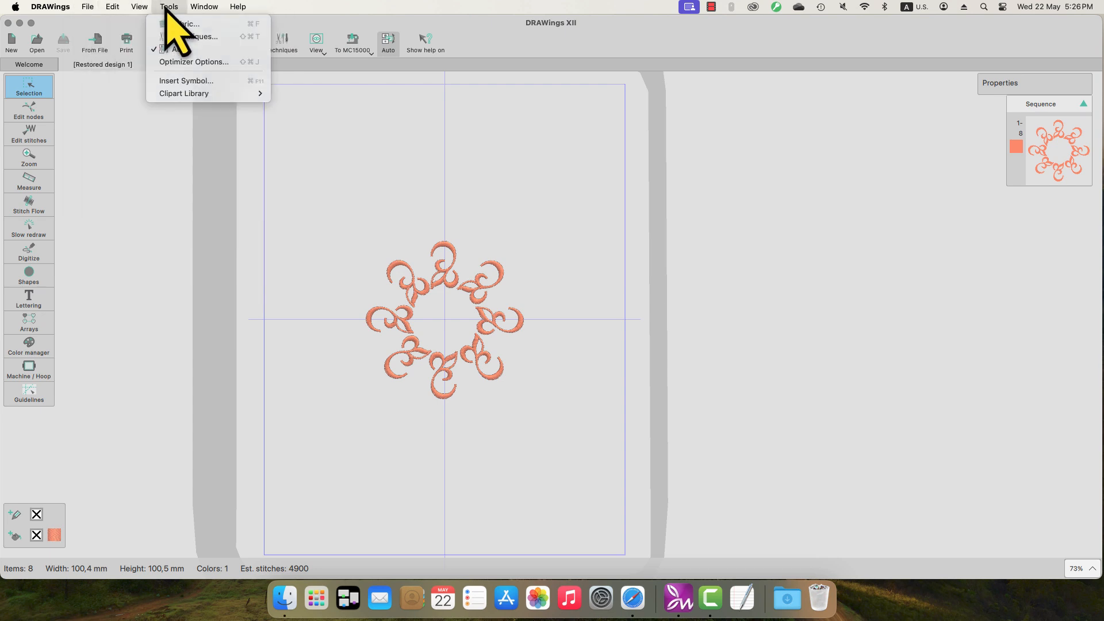
click(350, 193)
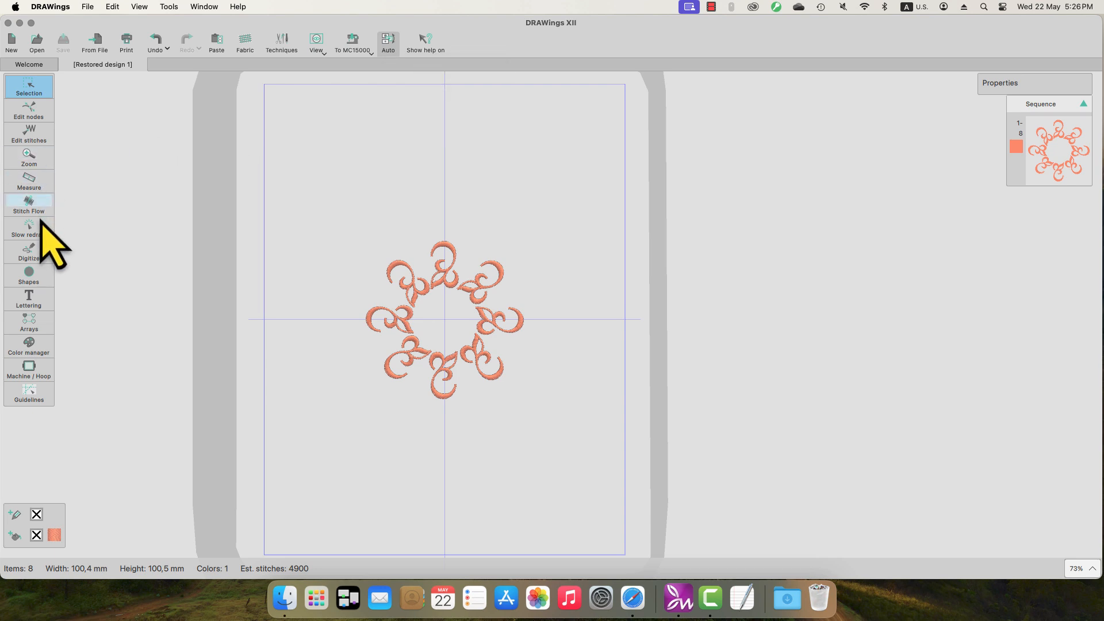
mouse_move(38, 256)
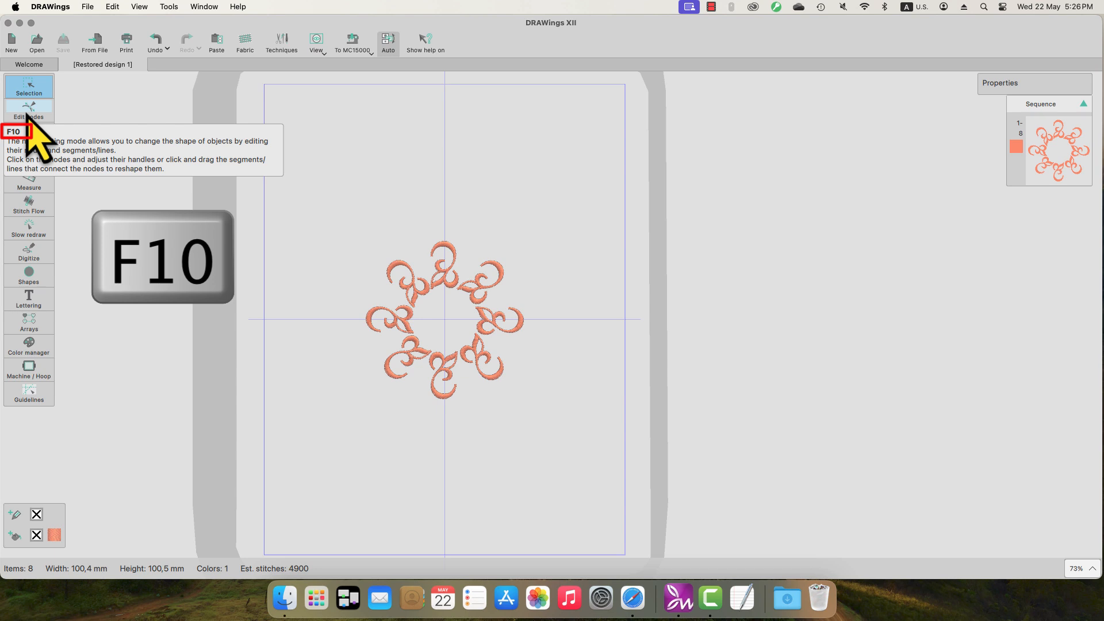
mouse_move(40, 294)
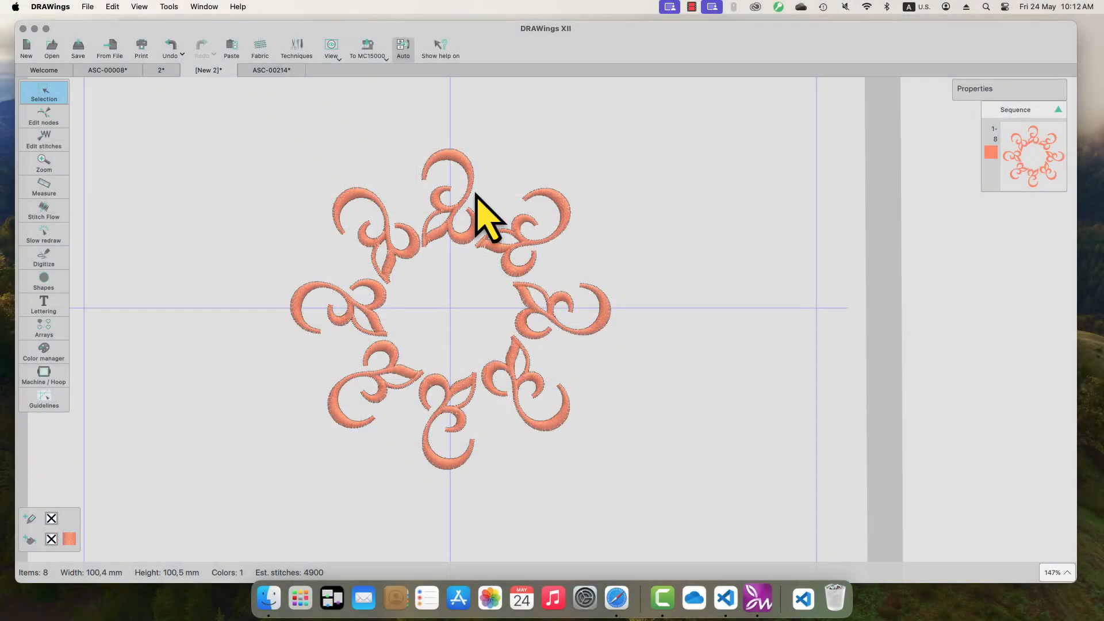
click(237, 7)
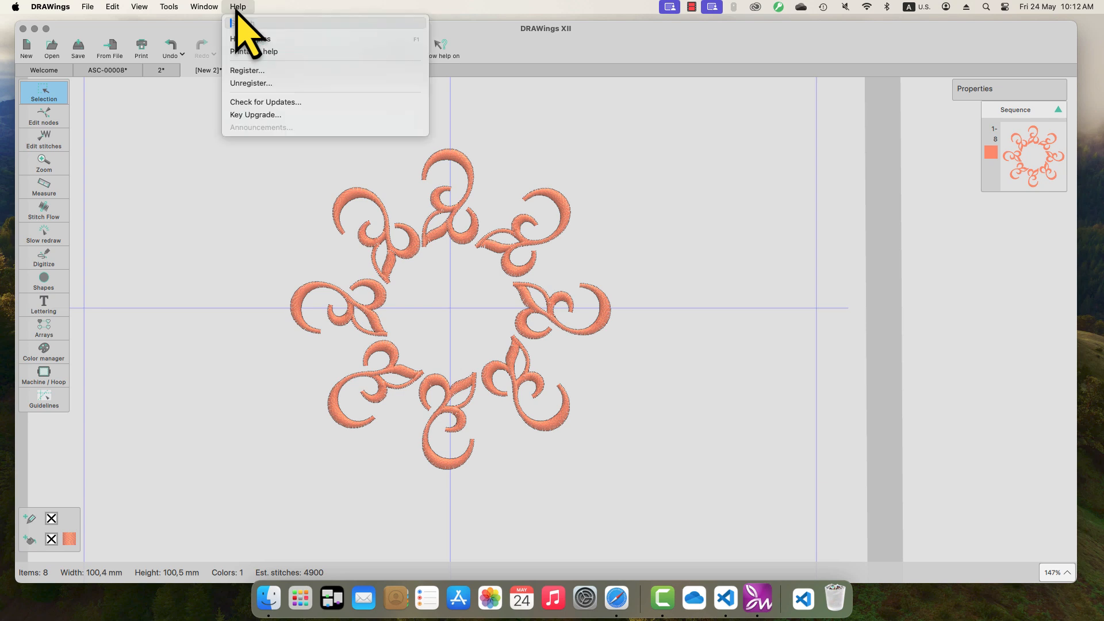
click(244, 38)
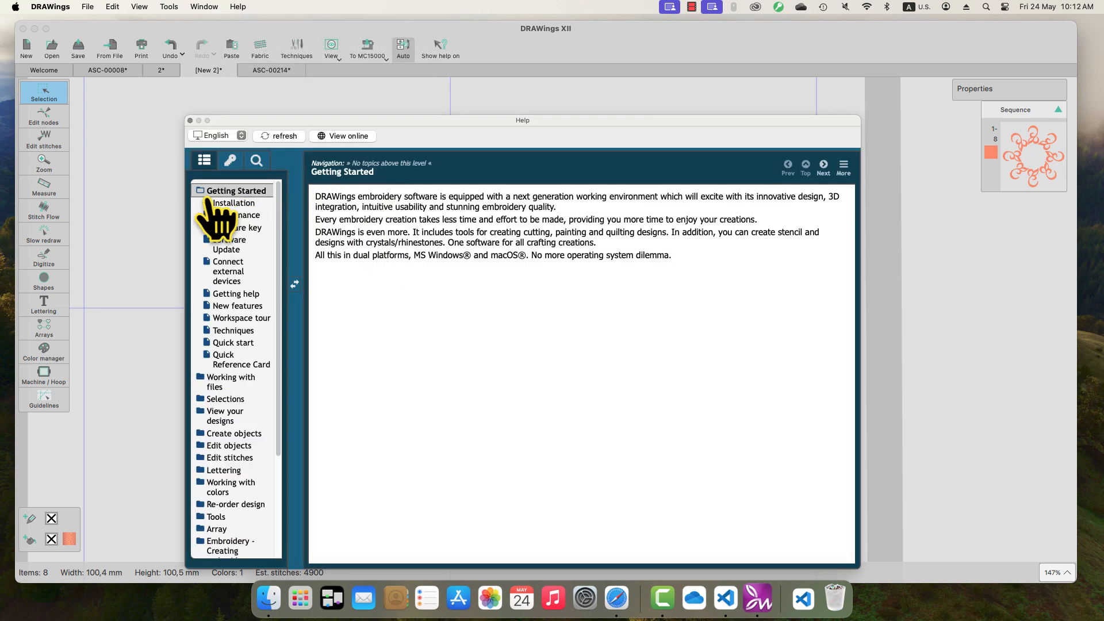
click(230, 361)
scroll(493, 313, down, 6)
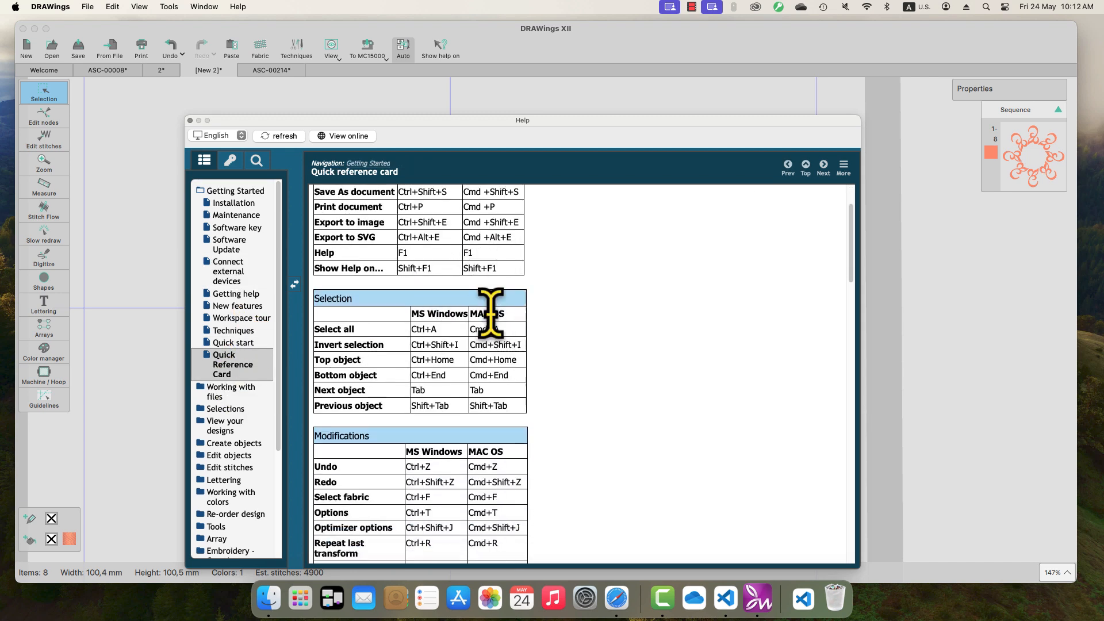
scroll(565, 337, down, 20)
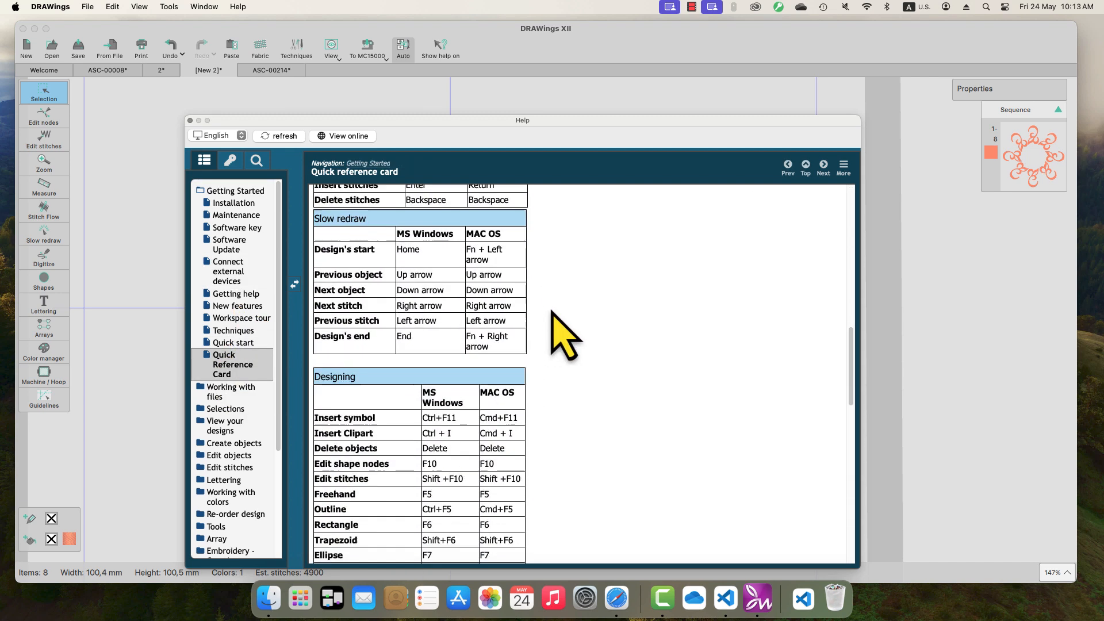
scroll(551, 310, down, 2)
click(190, 120)
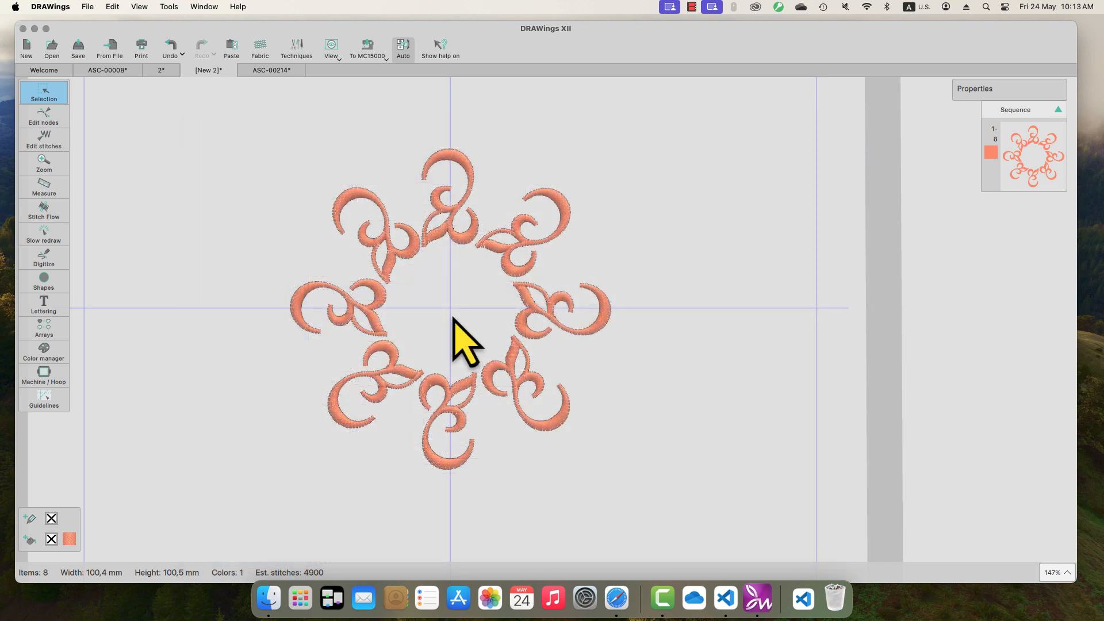
Step: Cycle through the flowers, bulldog, Welcome and cat designs, return to the coral ring [New 2], and close it
key(shift+super)
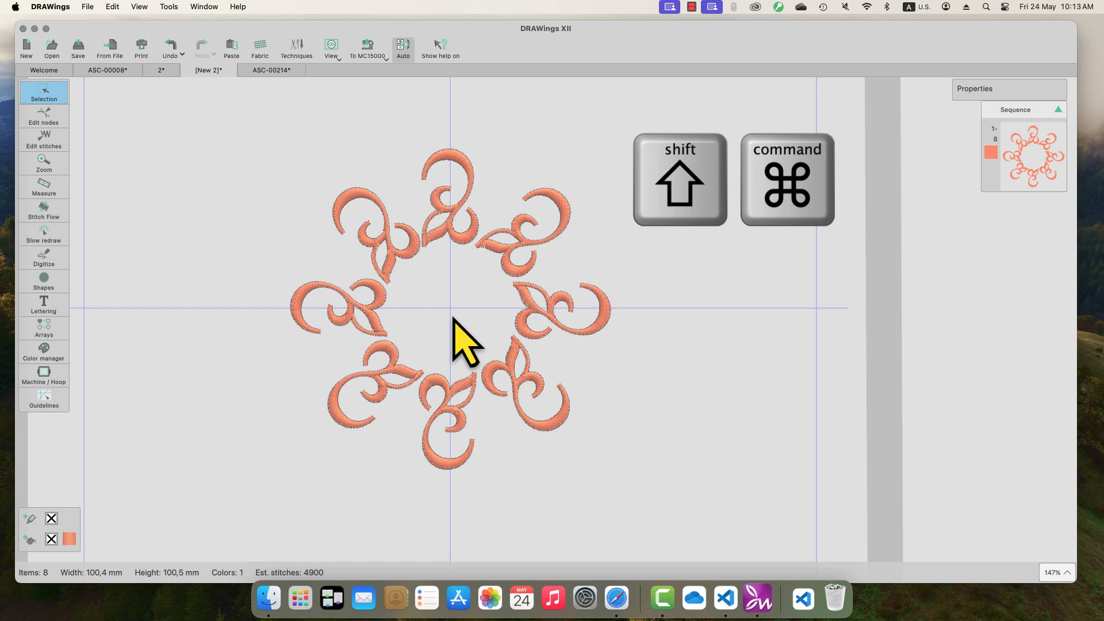
key(shift+super+bracketleft)
key(shift+super+bracketright)
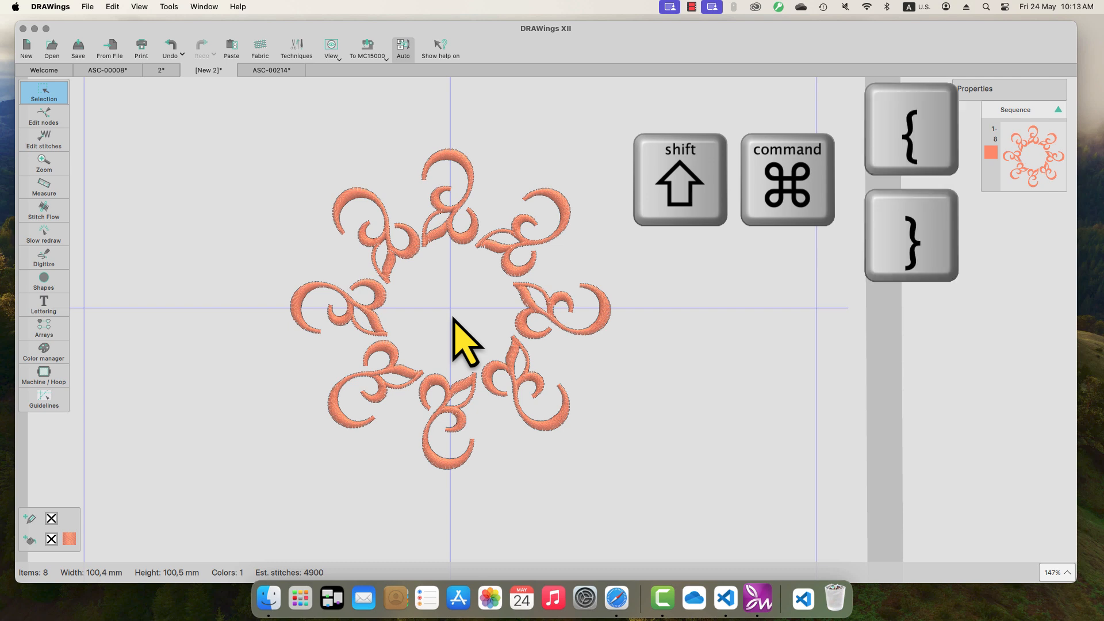
key(shift+super+bracketleft)
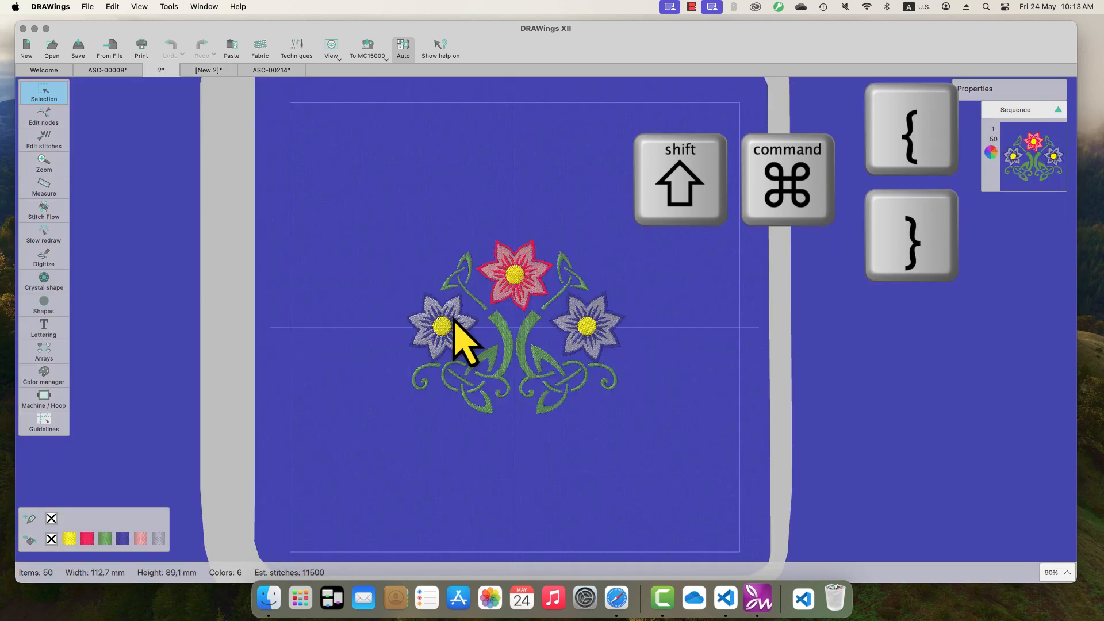
key(shift+super+bracketleft)
key(shift+super+bracketleft)
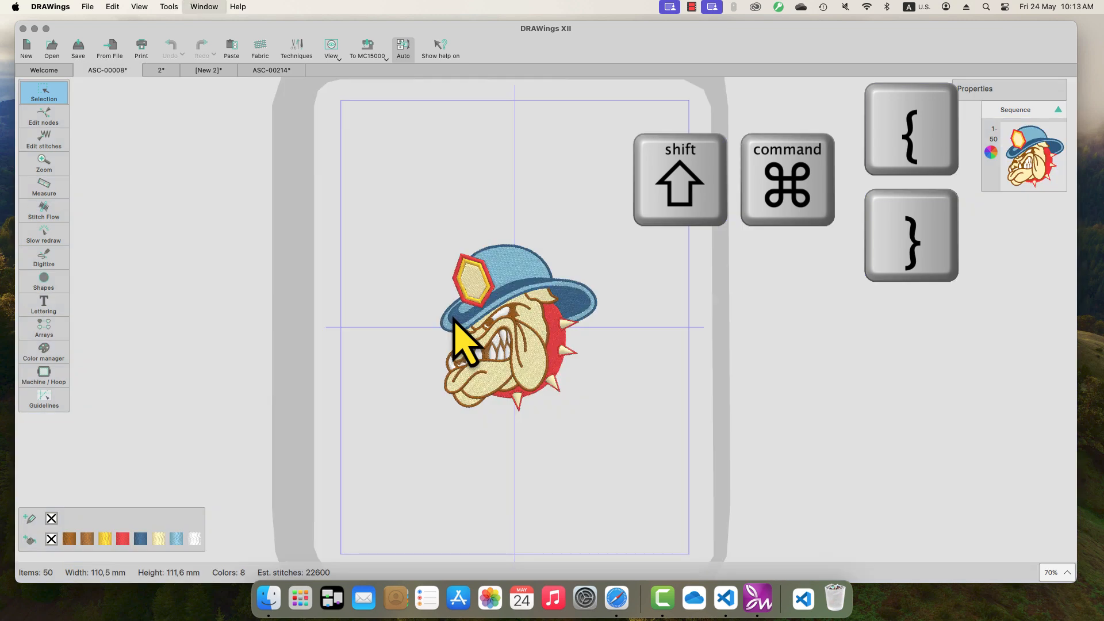
key(shift+super+bracketright)
key(shift+super+bracketright)
key(shift+super+bracketright)
key(shift+super+bracketright)
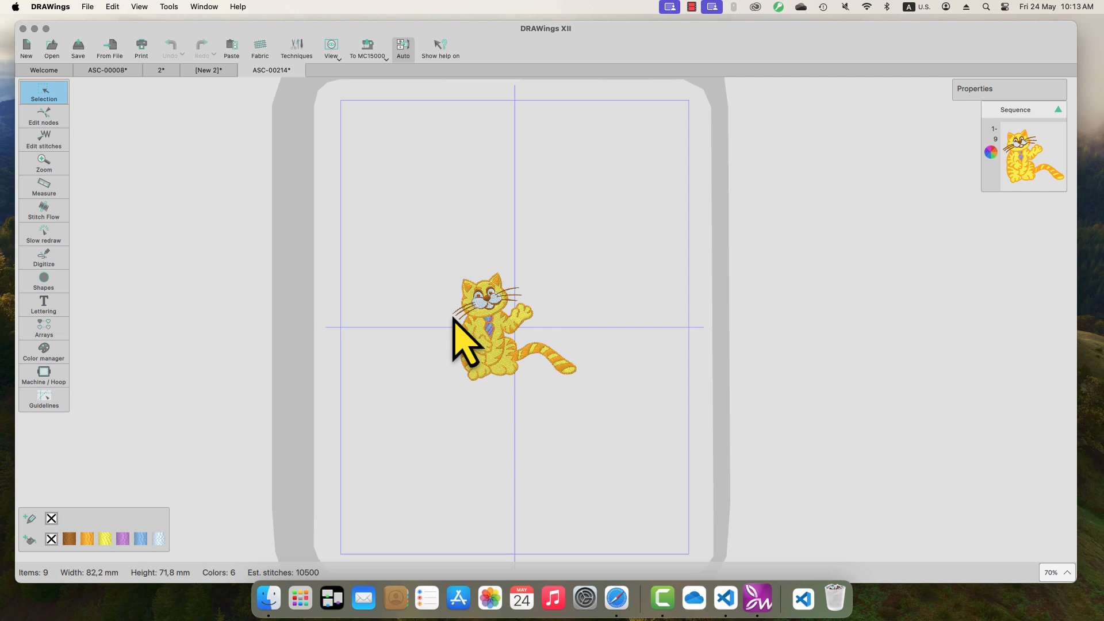
key(shift+super+bracketleft)
key(super+w)
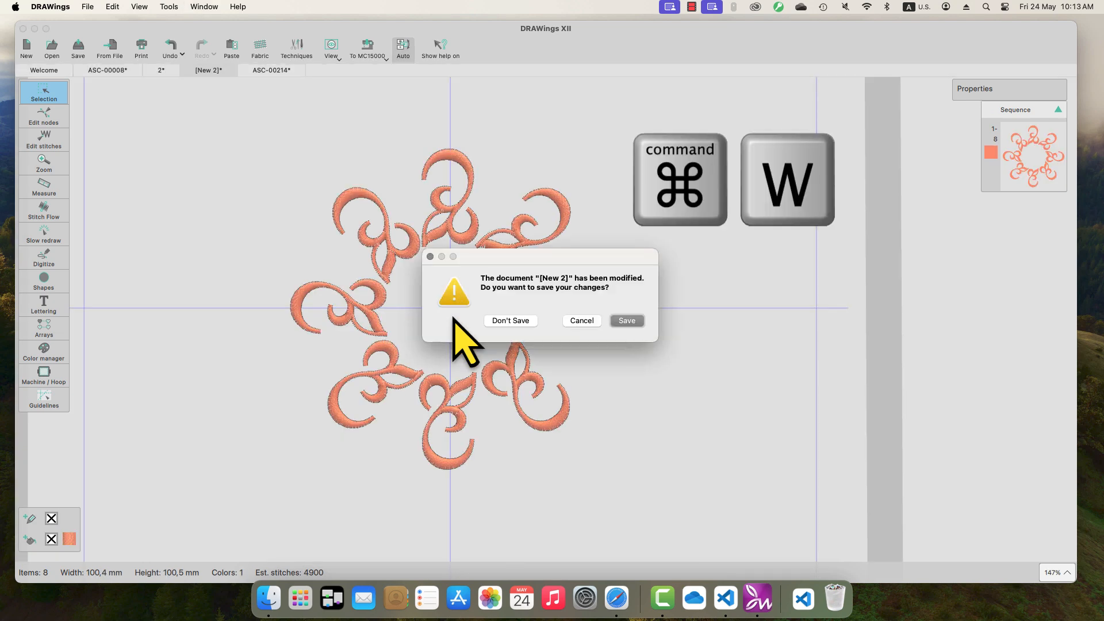
Step: Close the [New 2] ring and ASC-00008 bulldog designs without saving their changes
click(527, 323)
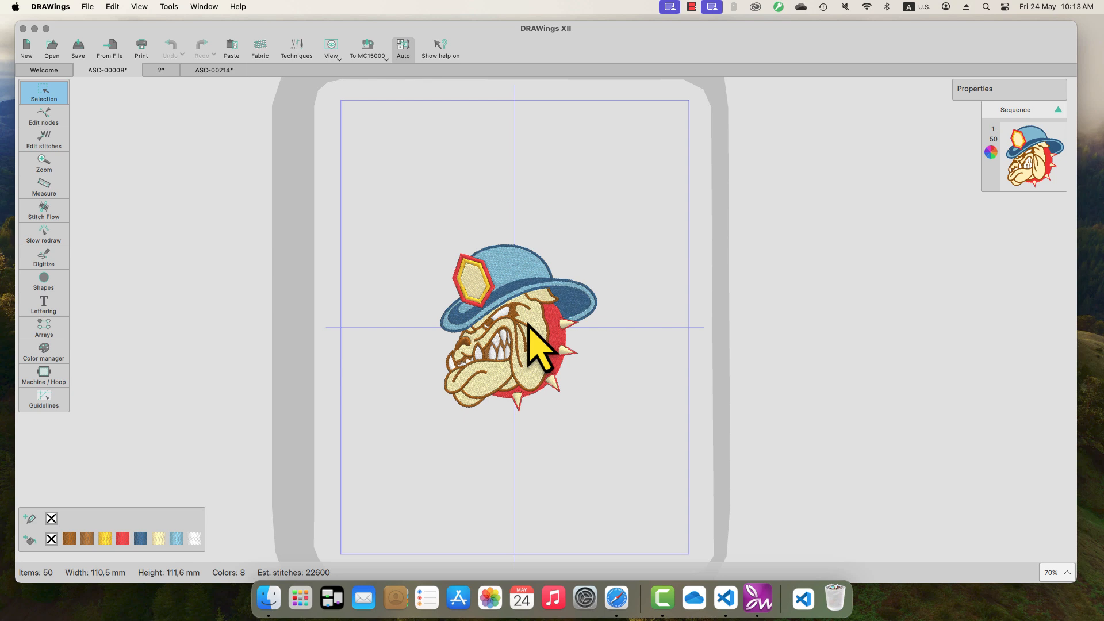
key(super+w)
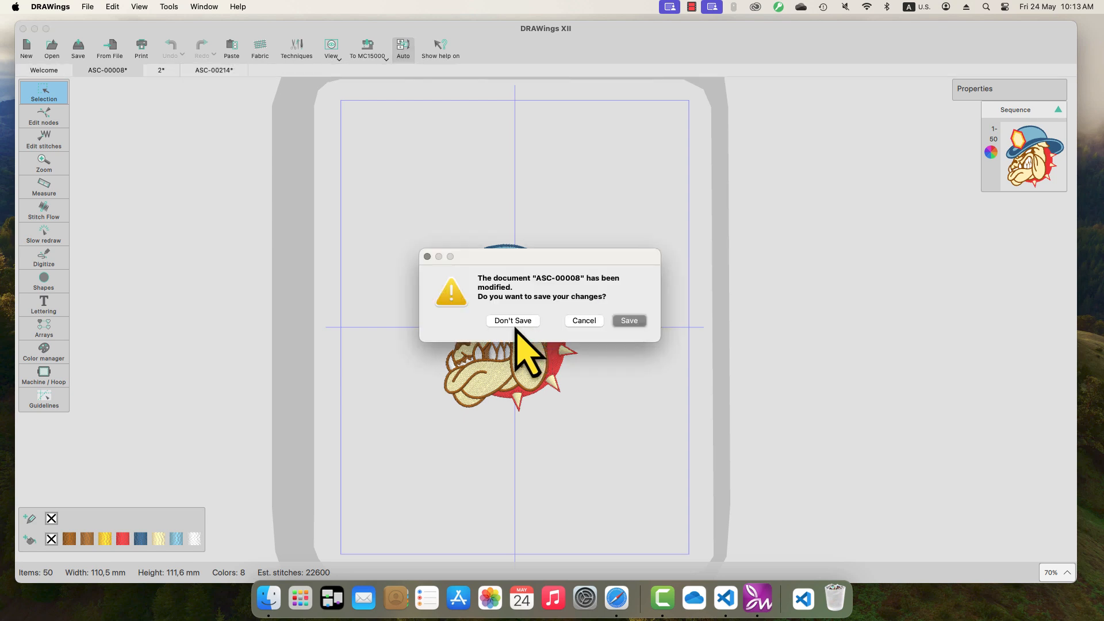
click(519, 323)
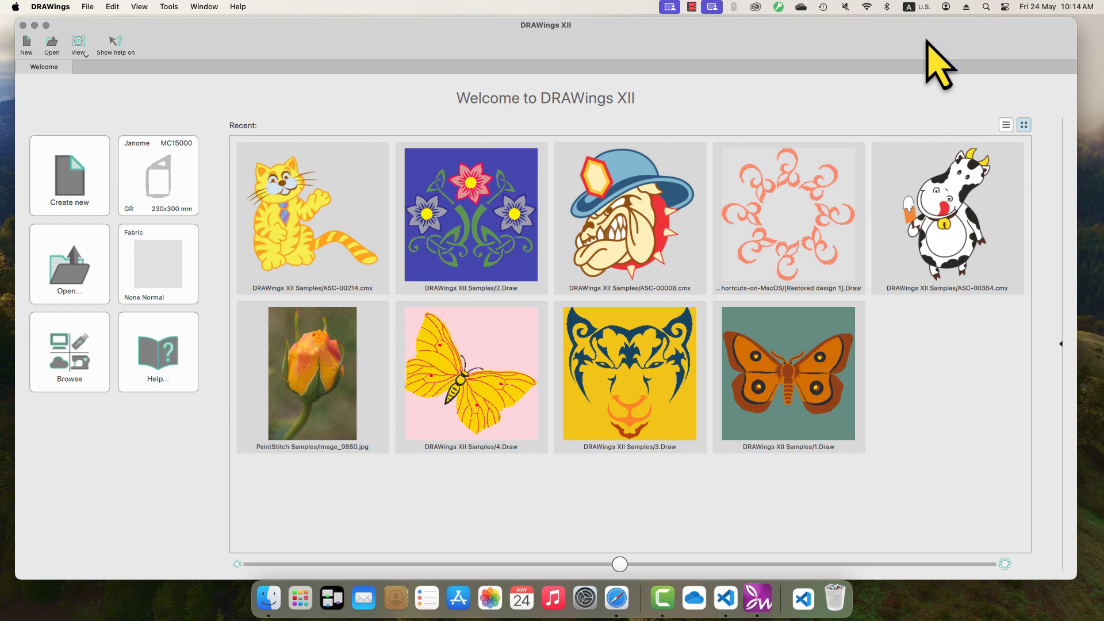
click(917, 8)
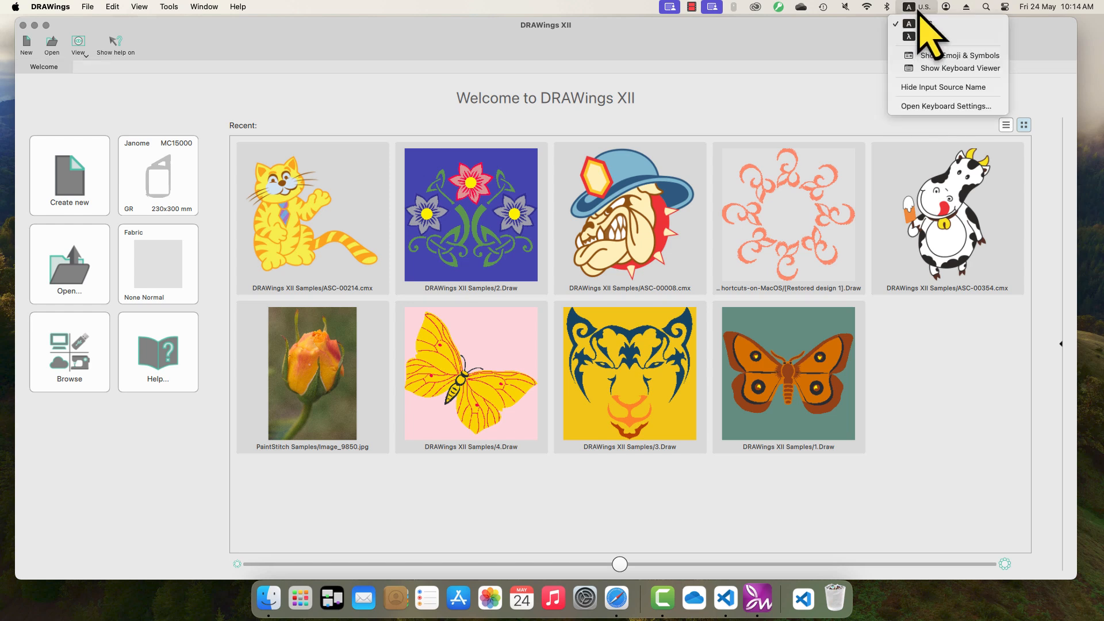
click(934, 68)
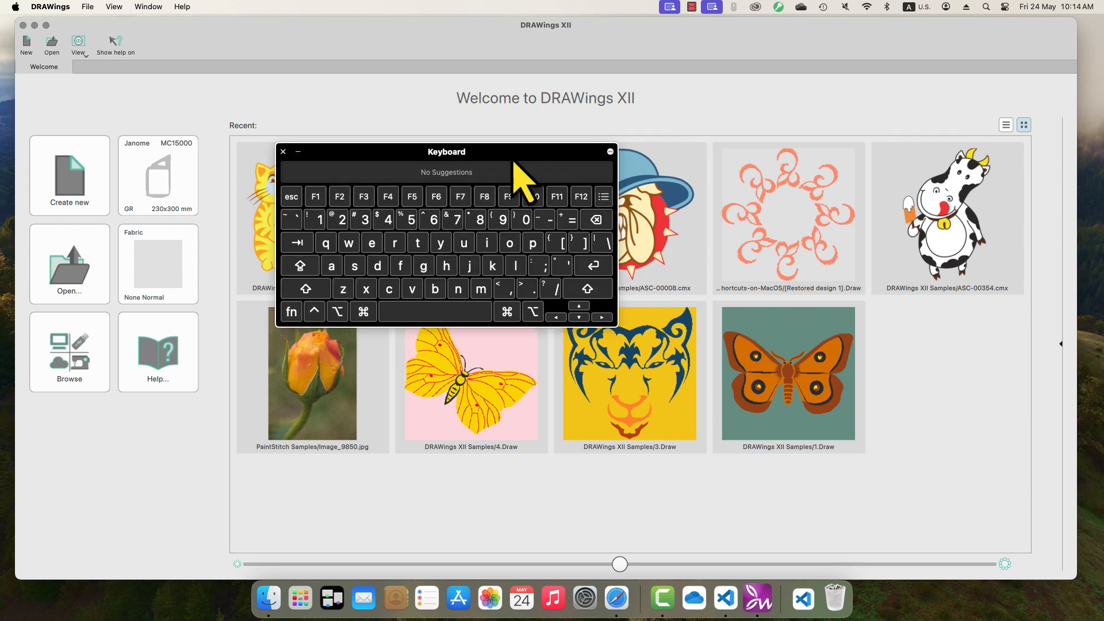
click(283, 152)
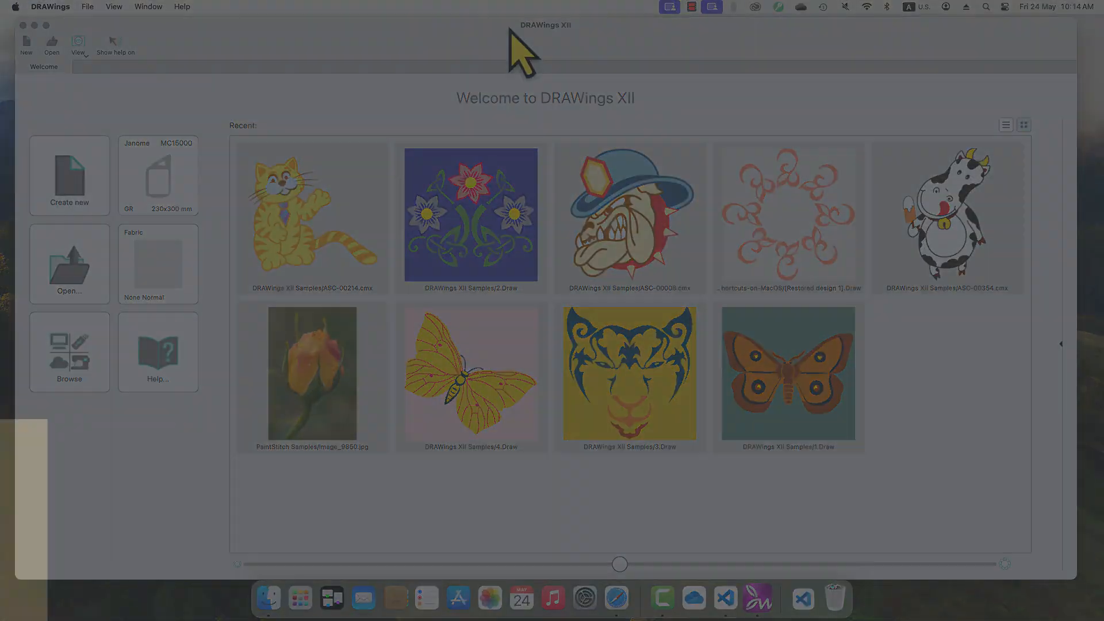